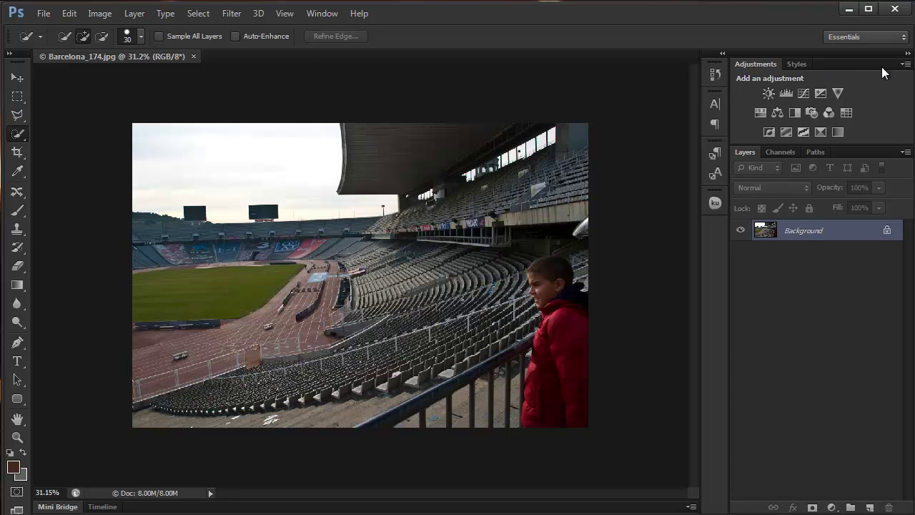
Step: Add a Curves adjustment layer to the stadium photo and reposition its Properties panel
click(804, 94)
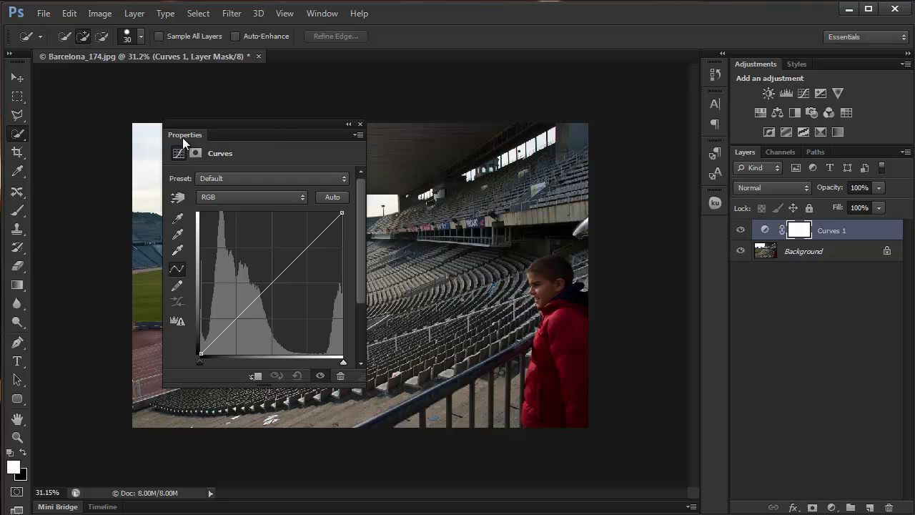
drag(182, 137, 509, 98)
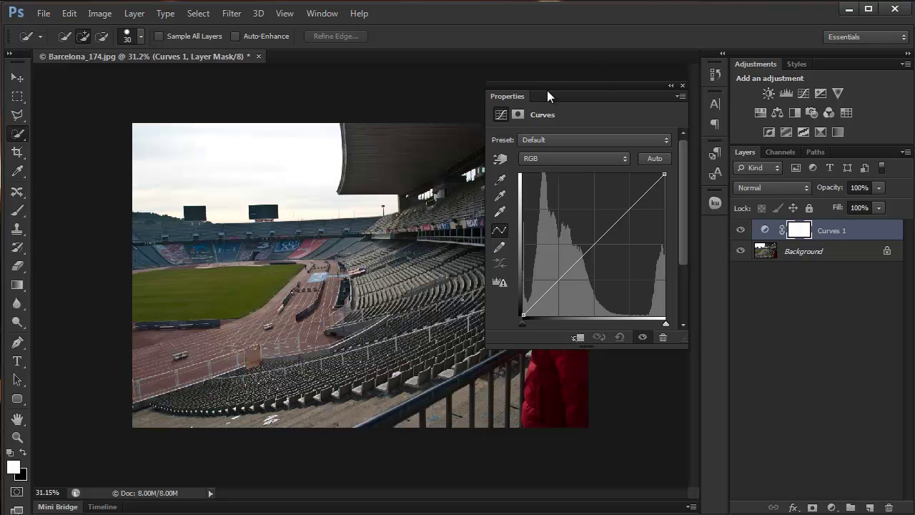
drag(513, 93, 310, 146)
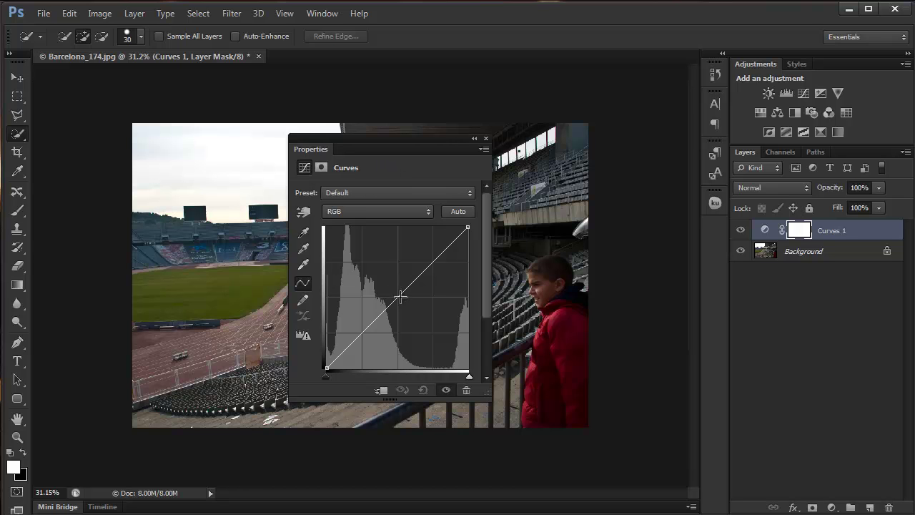
Step: Shape an S-curve with lower shadows and brighter highlights, then compare before and after
drag(400, 294, 401, 300)
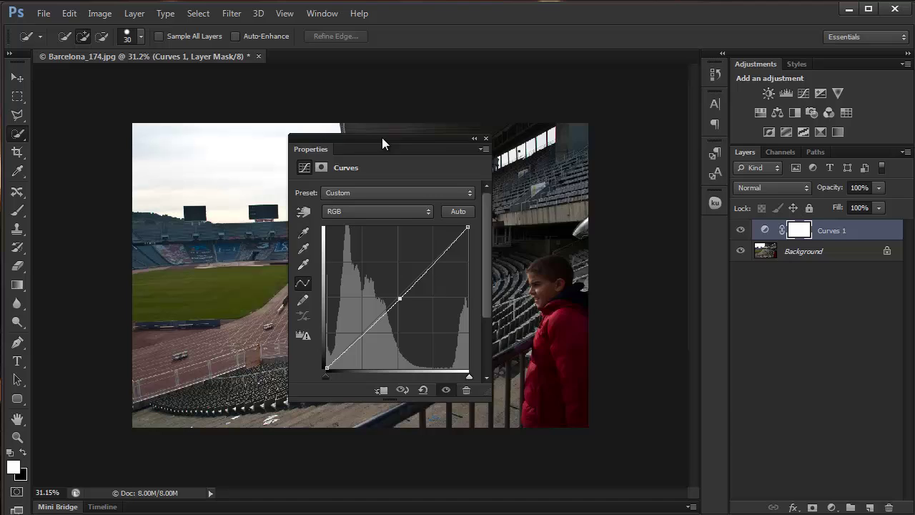
drag(382, 137, 705, 140)
drag(723, 301, 719, 295)
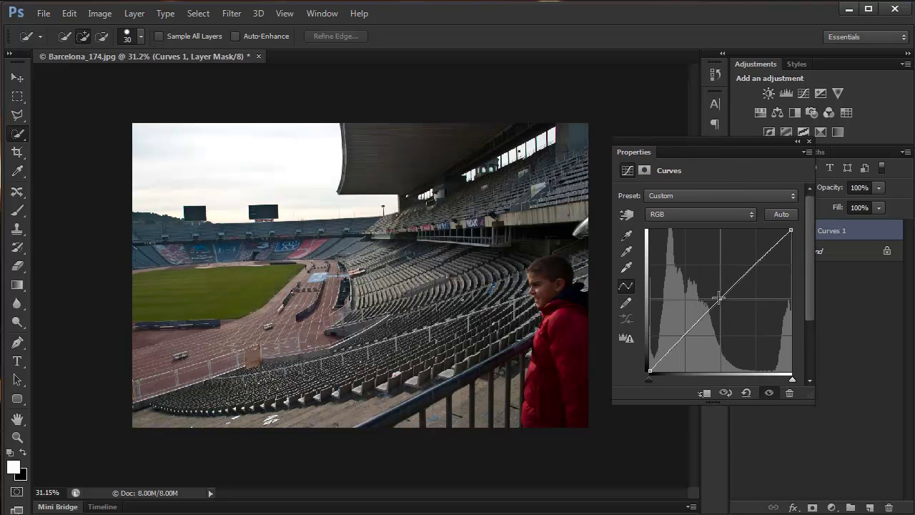
drag(757, 261, 760, 265)
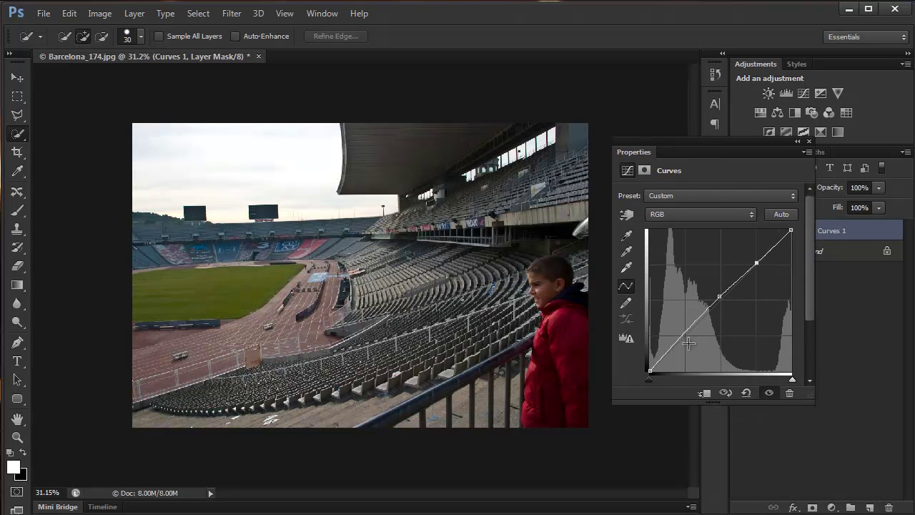
drag(688, 333, 685, 341)
mouse_move(757, 266)
mouse_down()
mouse_move(754, 251)
mouse_move(747, 260)
mouse_up()
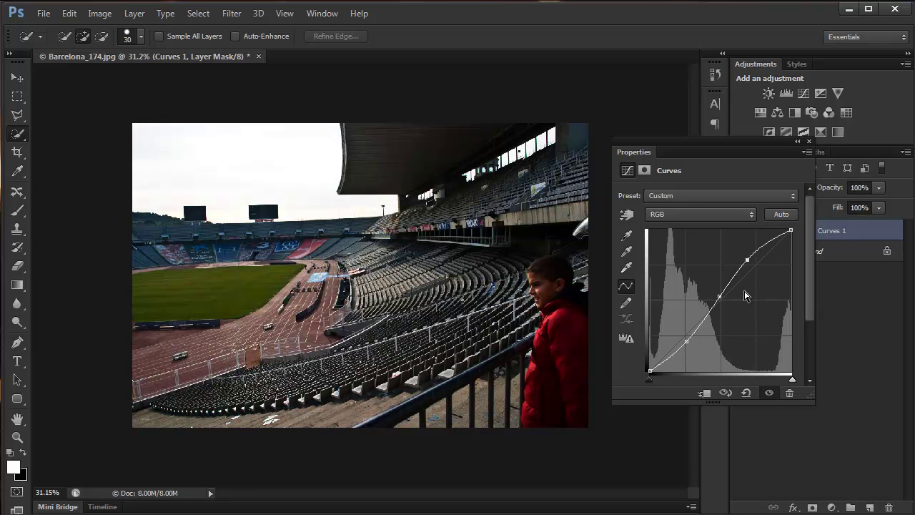
click(726, 394)
click(726, 394)
Step: On the Background layer, Quick-Select the boy and subtract the area beside his head
click(809, 142)
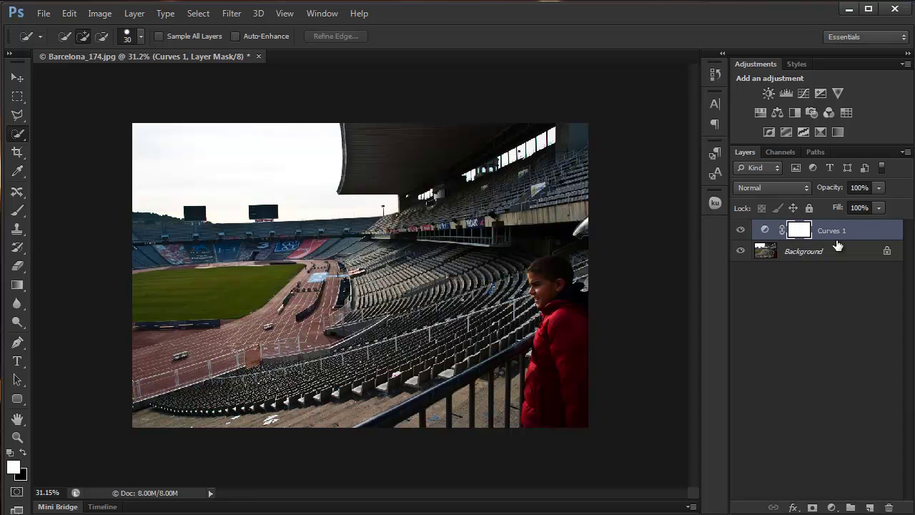
click(806, 253)
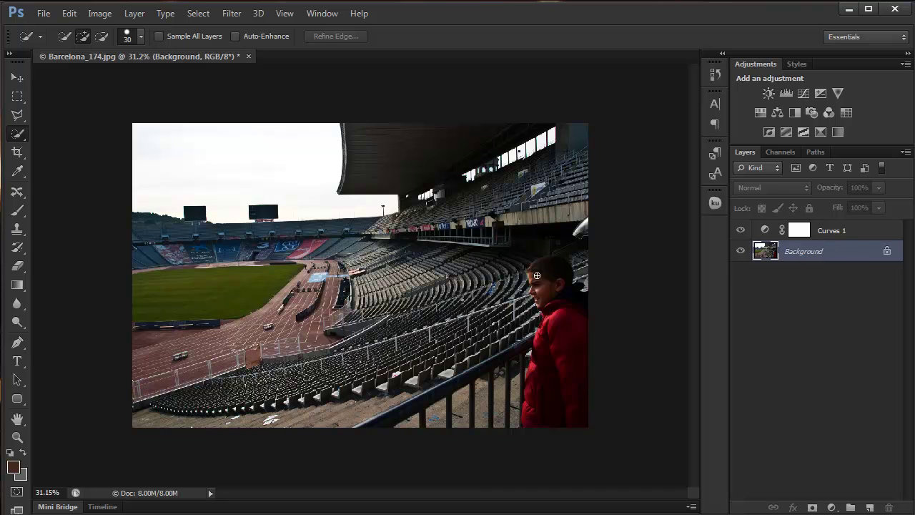
mouse_move(547, 273)
mouse_down()
mouse_move(557, 393)
mouse_move(566, 388)
mouse_up()
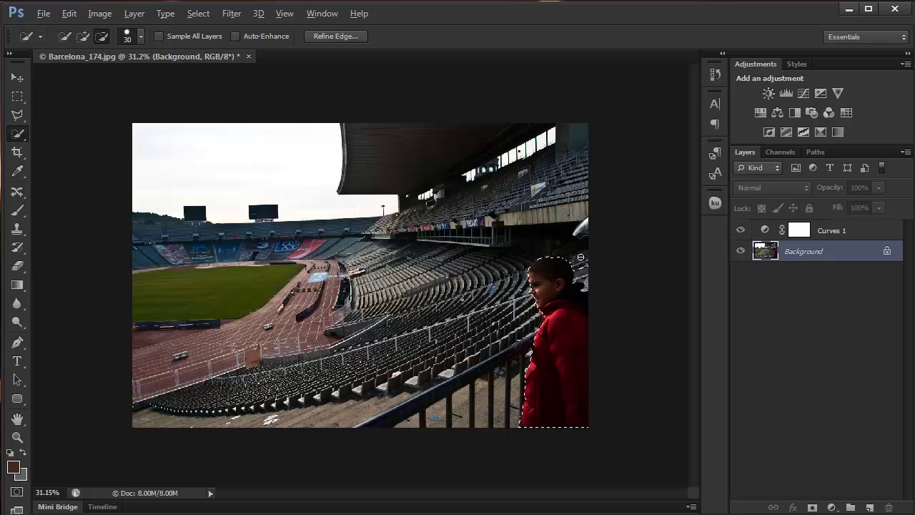
drag(583, 257, 586, 281)
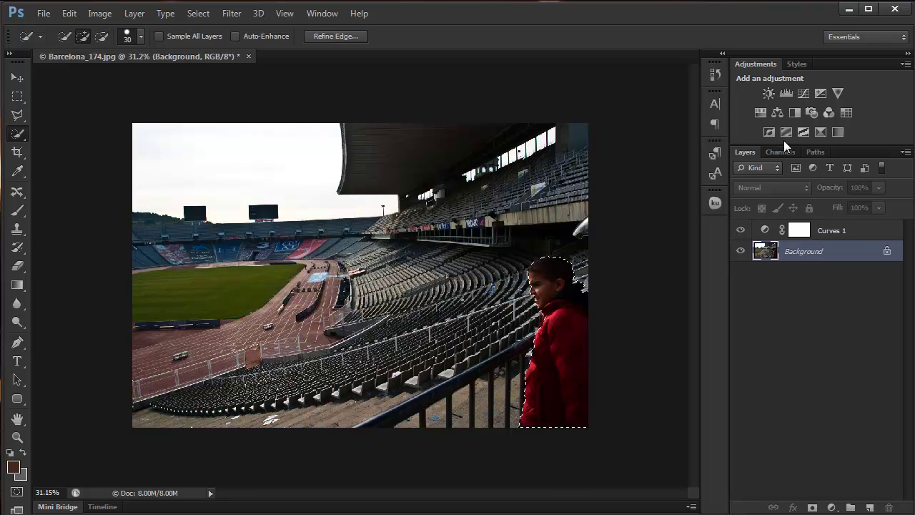
Step: Add a Hue/Saturation layer with Hue +70, clipped to the layer below
double_click(760, 112)
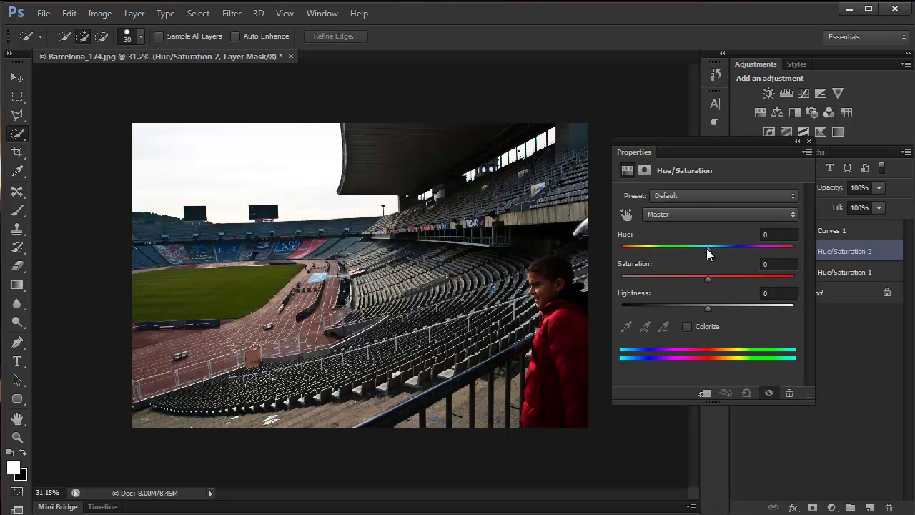
drag(706, 248, 756, 247)
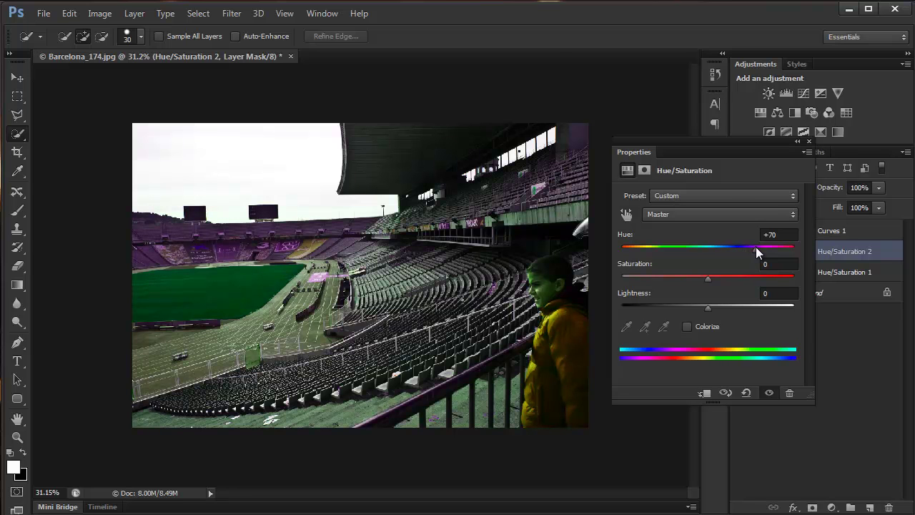
click(705, 393)
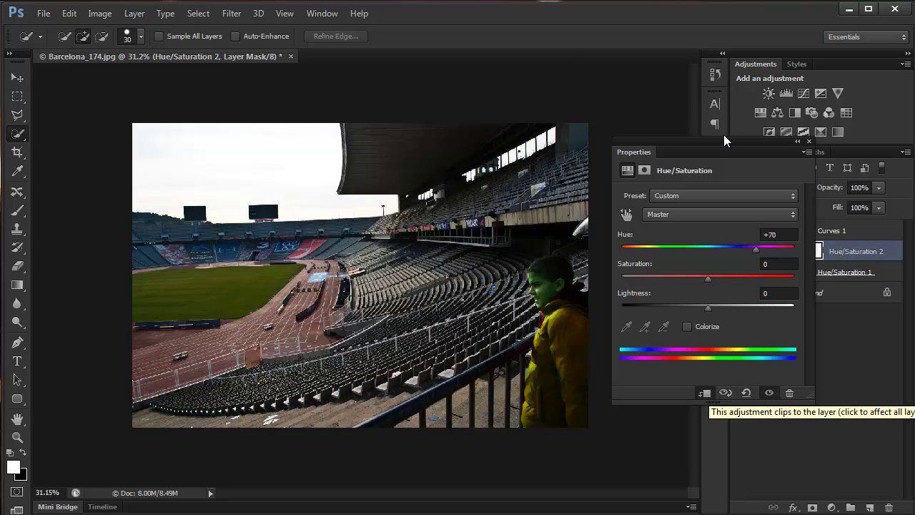
Step: In the mask settings, adjust Density and set Feather to 0.8 px
click(644, 172)
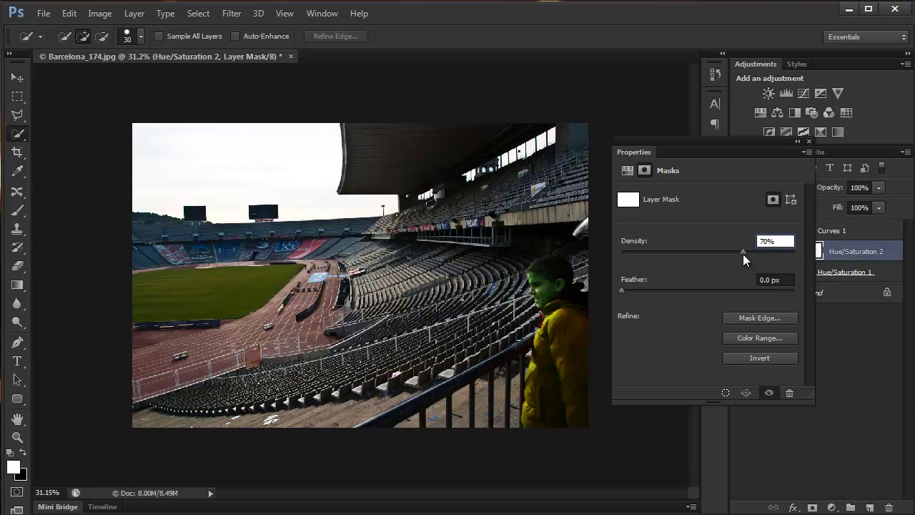
drag(741, 251, 809, 255)
mouse_move(621, 291)
mouse_down()
mouse_move(691, 295)
mouse_move(629, 289)
mouse_up()
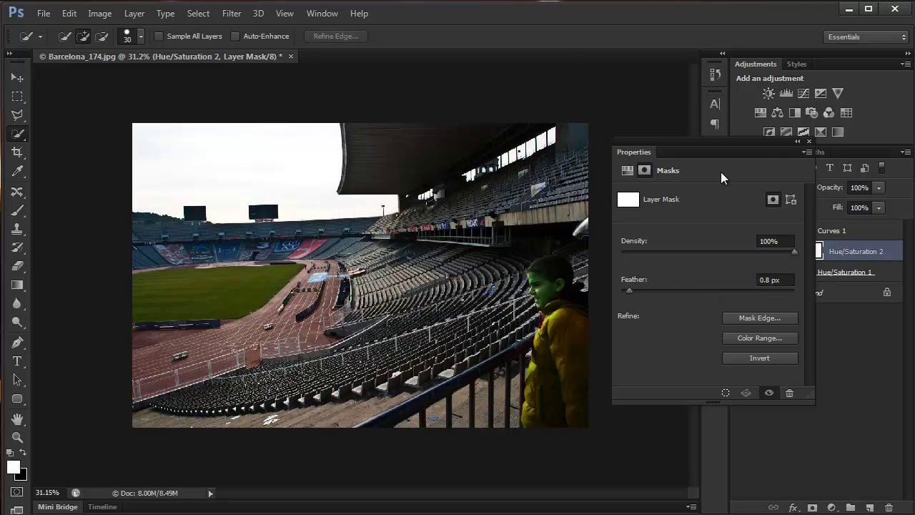
Step: Hide the Curves 1 layer and open the Hue/Saturation 1 layer mask properties
click(808, 142)
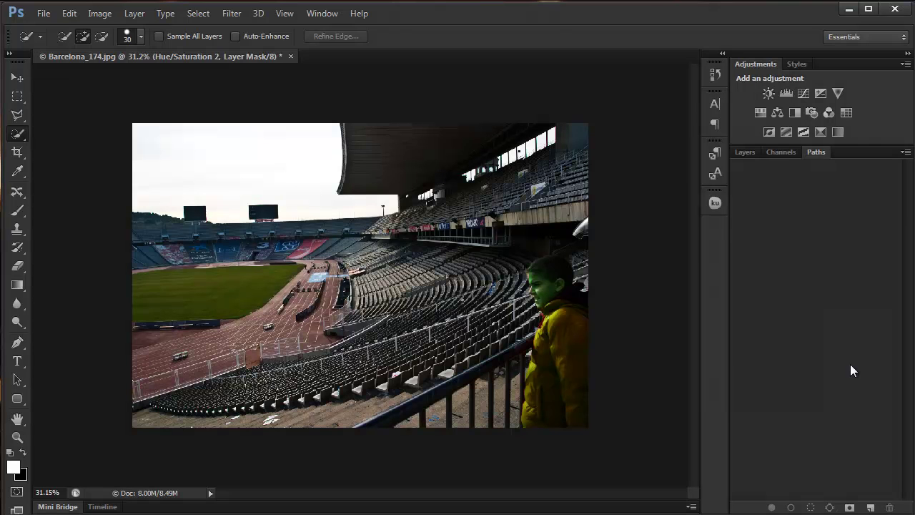
click(743, 155)
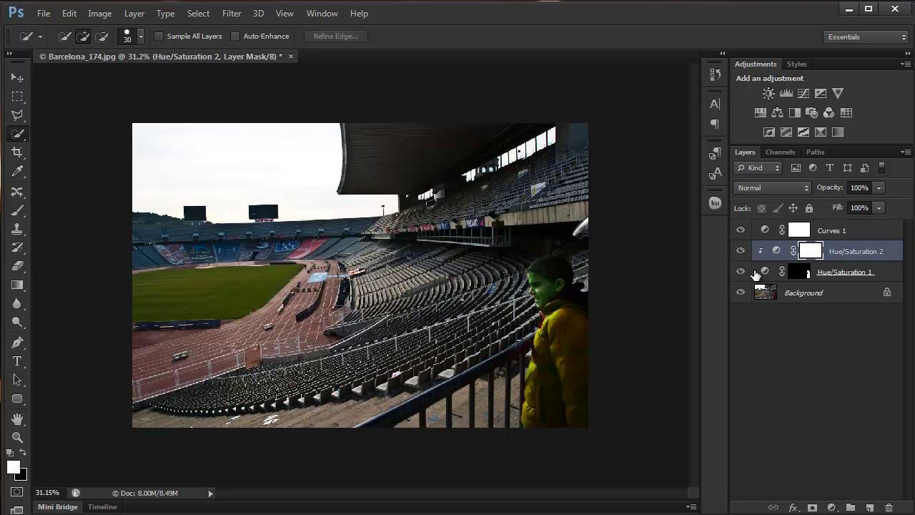
click(740, 230)
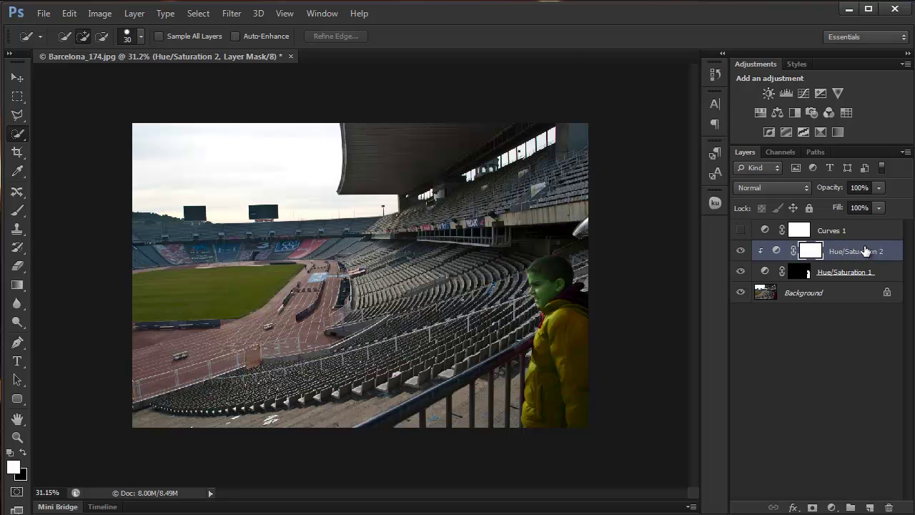
click(803, 273)
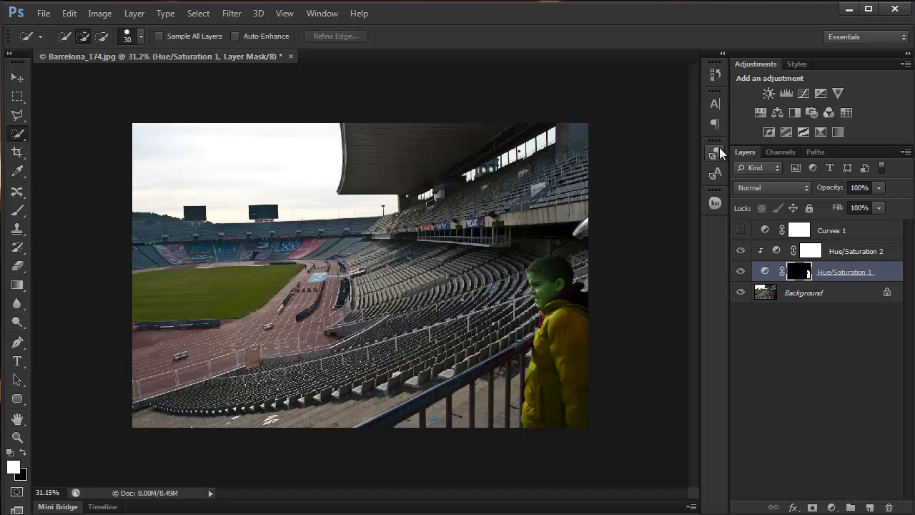
double_click(799, 272)
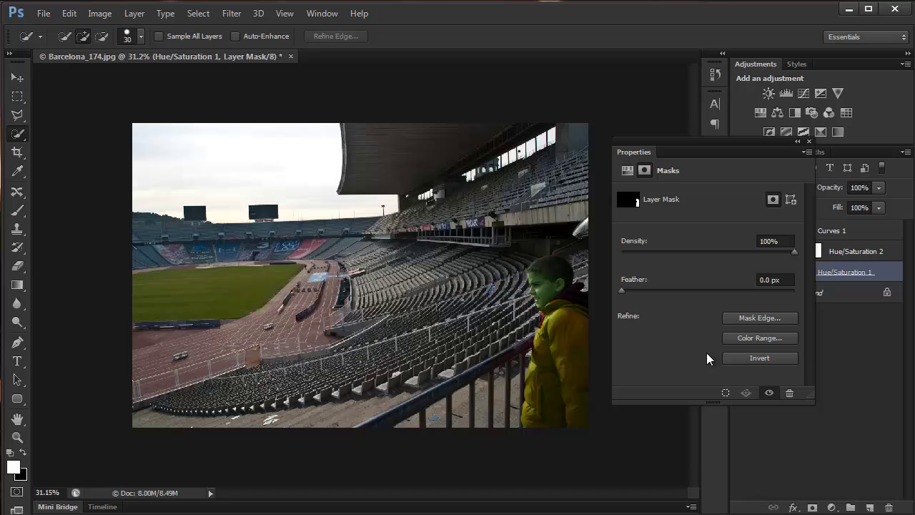
Step: Open Refine Mask, set View to On Layers, and show the edge radius
click(754, 317)
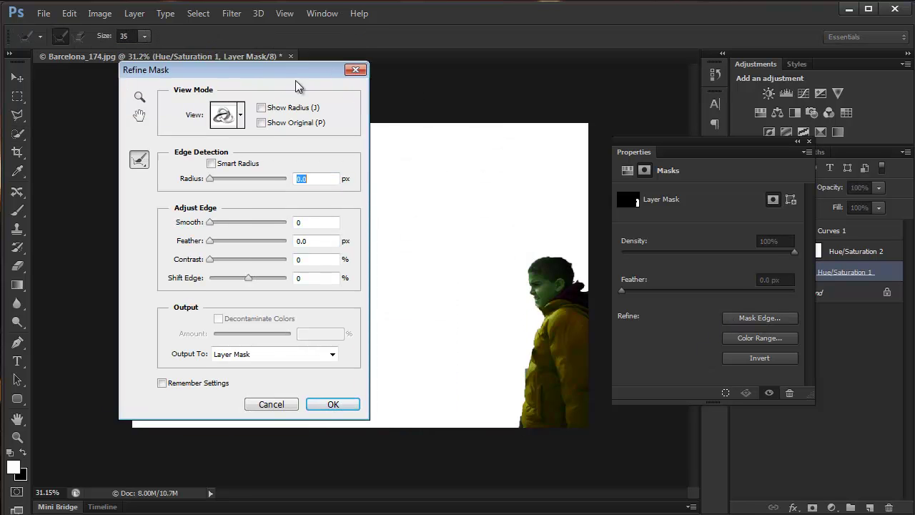
drag(296, 84, 349, 124)
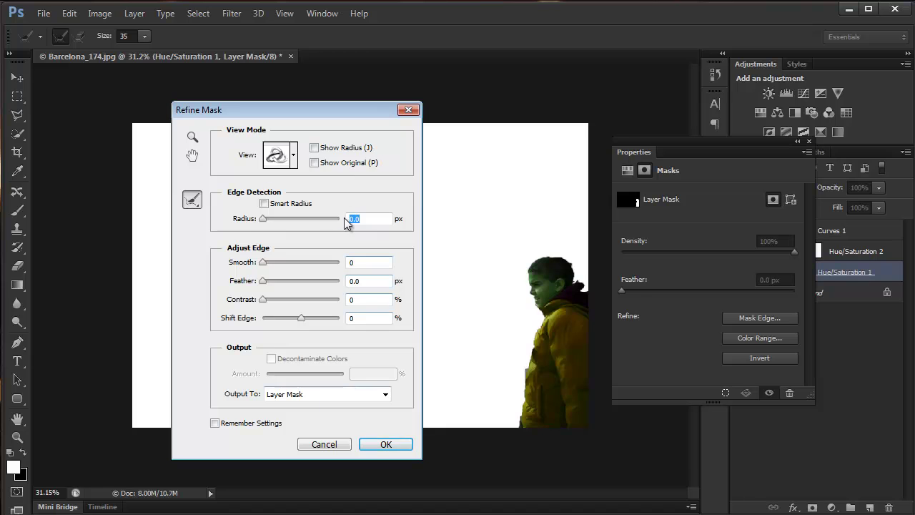
text(8.5)
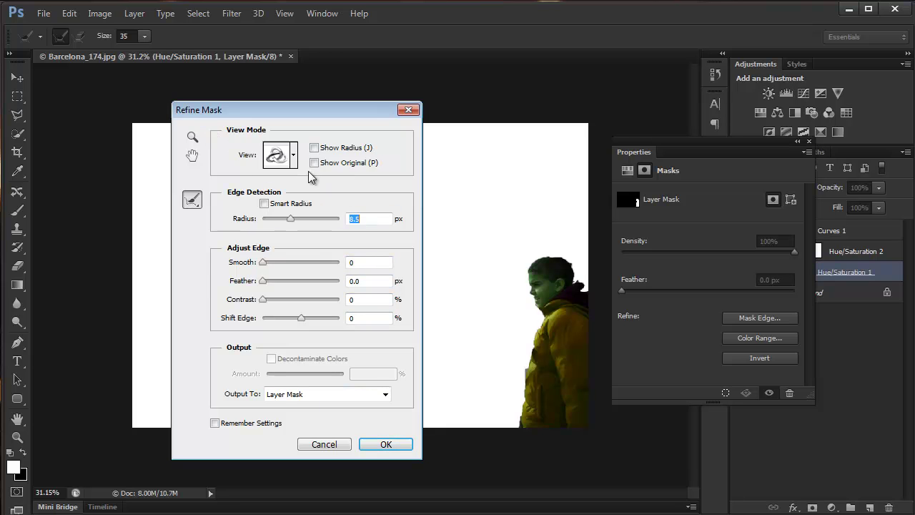
click(293, 155)
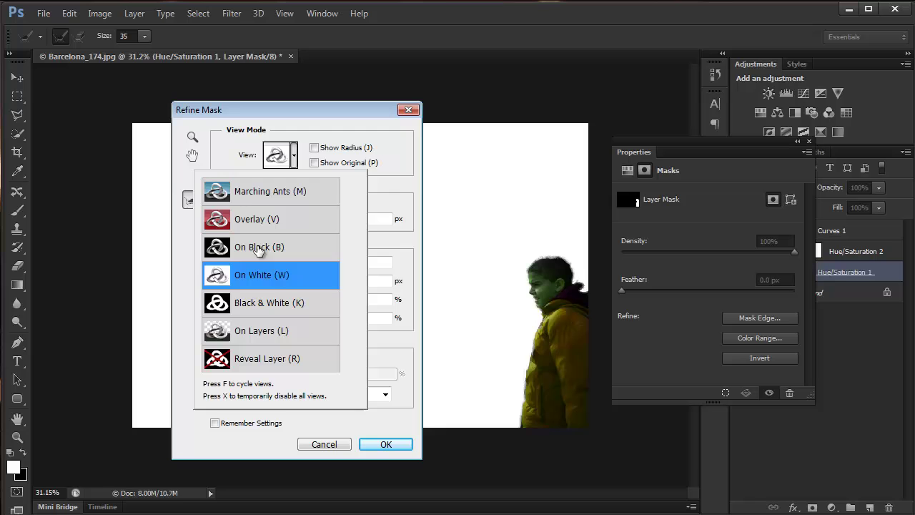
click(262, 332)
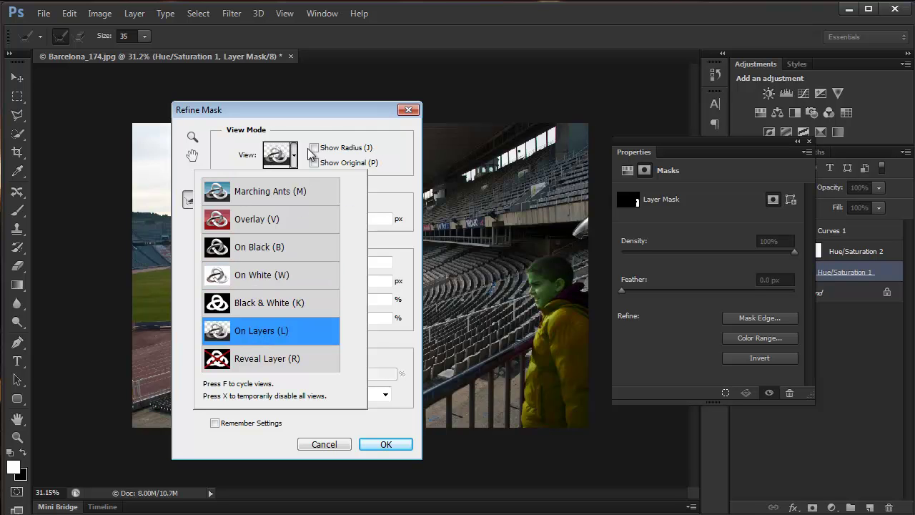
key(j)
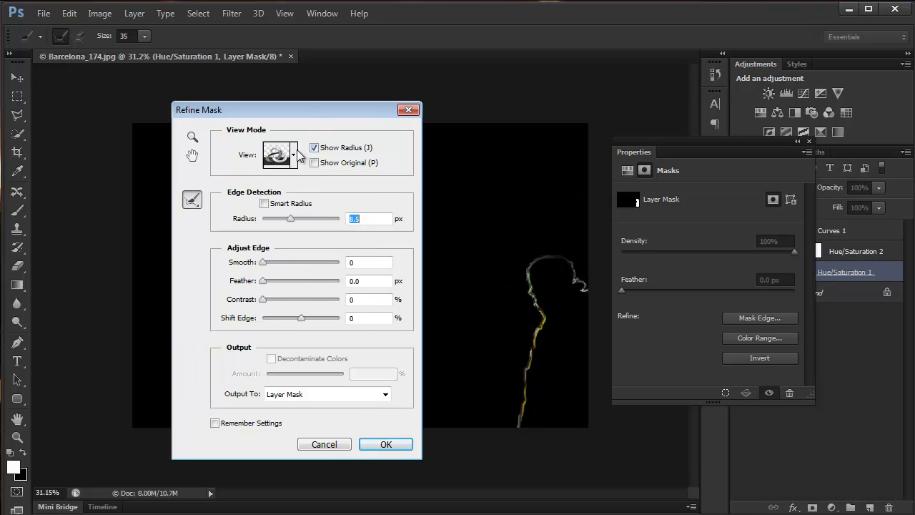
click(293, 155)
click(291, 162)
Step: Set the edge Radius to 6.1 px, hide the radius band, and shift the edge to +31%
drag(291, 220, 281, 223)
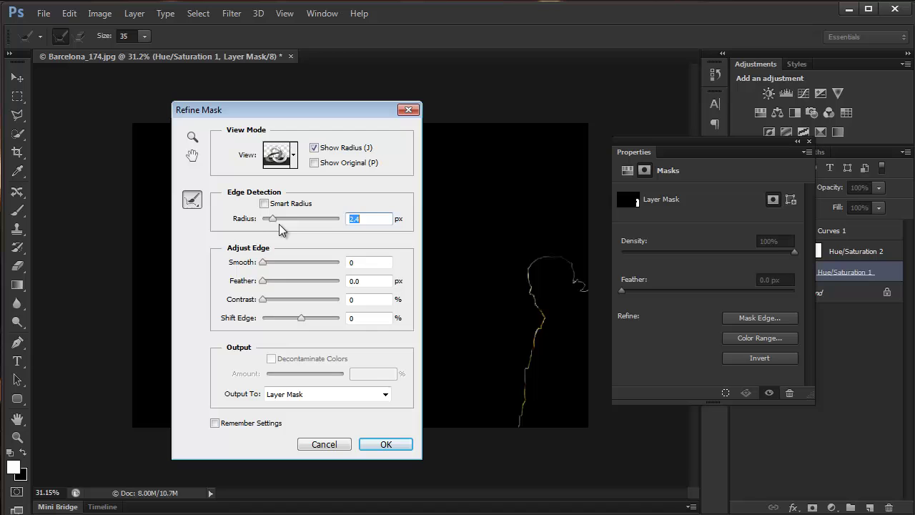
mouse_move(278, 224)
mouse_down()
mouse_move(323, 224)
mouse_move(286, 226)
mouse_up()
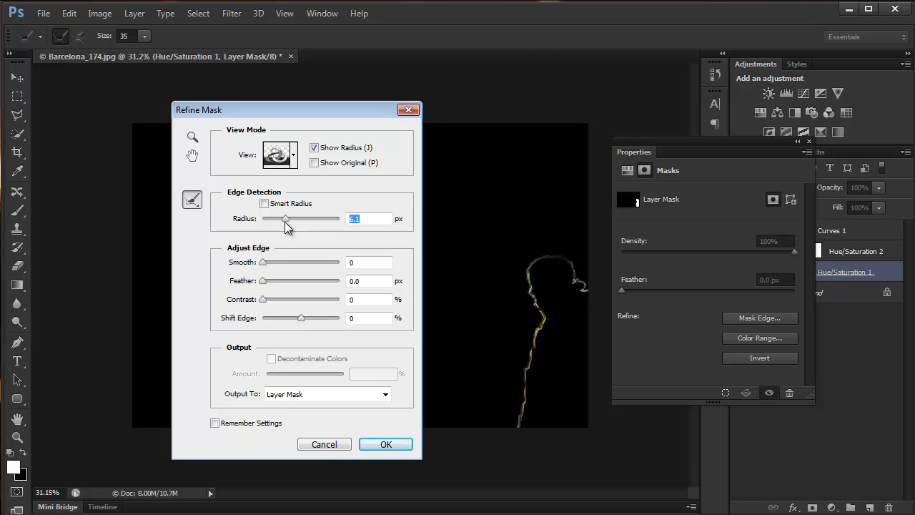
click(313, 148)
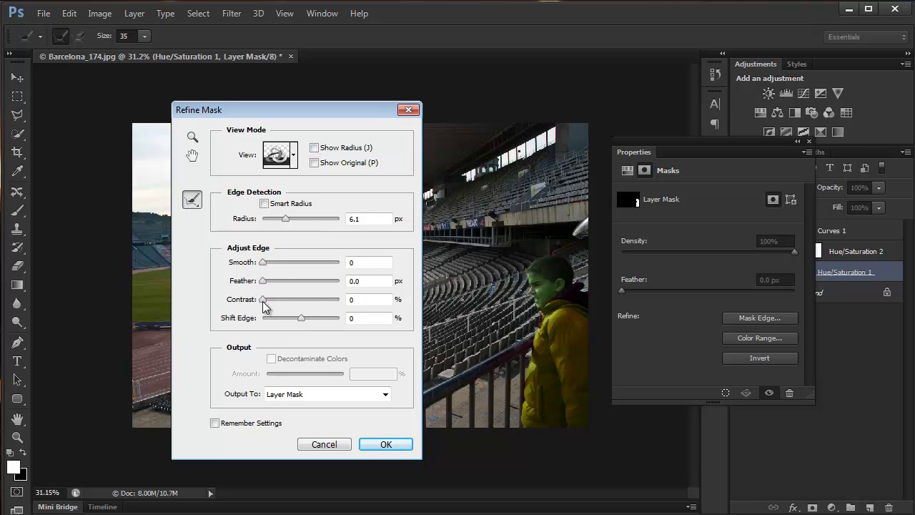
mouse_move(301, 318)
mouse_down()
mouse_move(266, 320)
mouse_move(312, 319)
mouse_up()
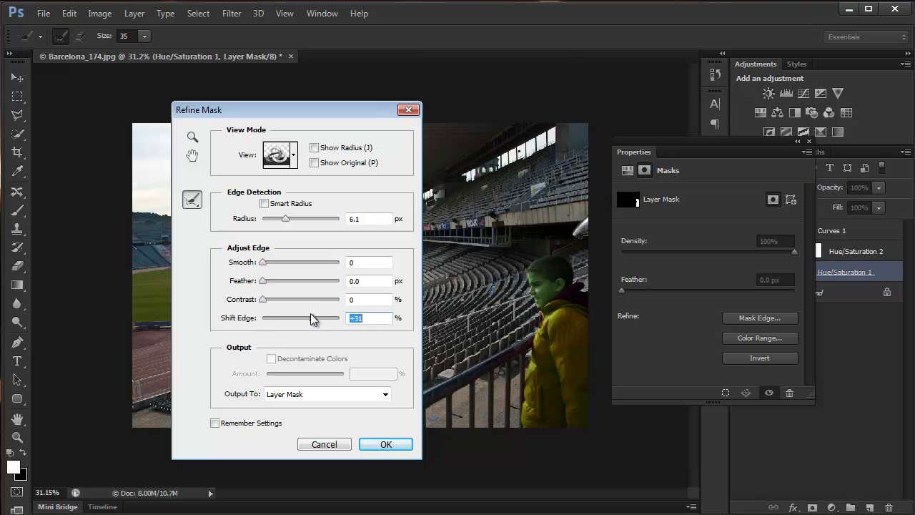
Step: Cancel Refine Mask and switch Properties to the Hue/Saturation 1 adjustment controls
click(333, 446)
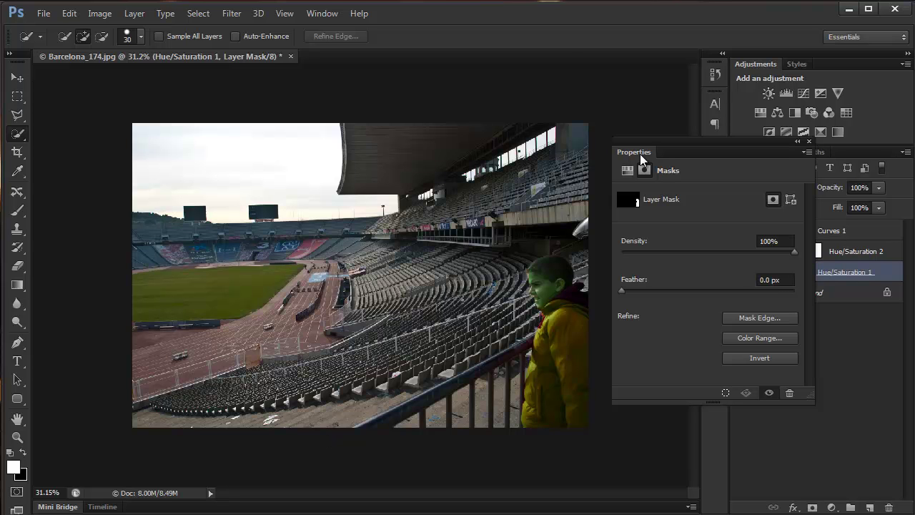
click(627, 170)
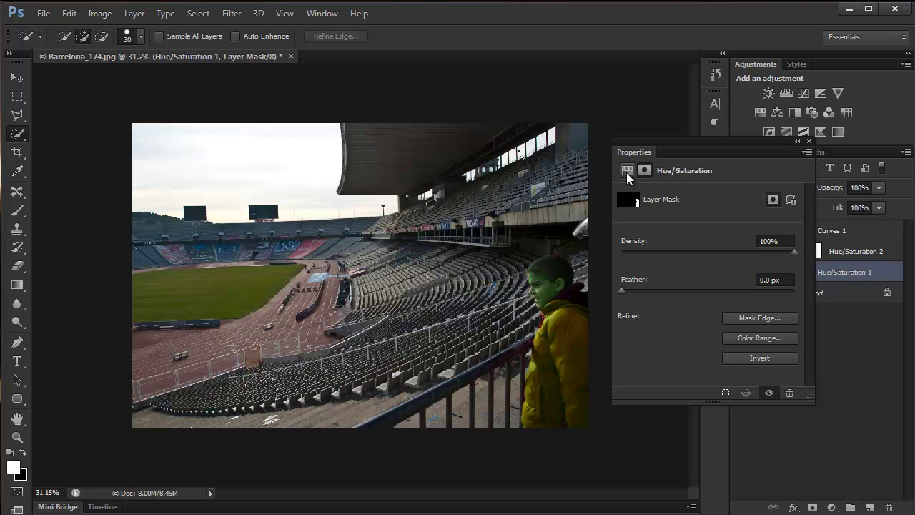